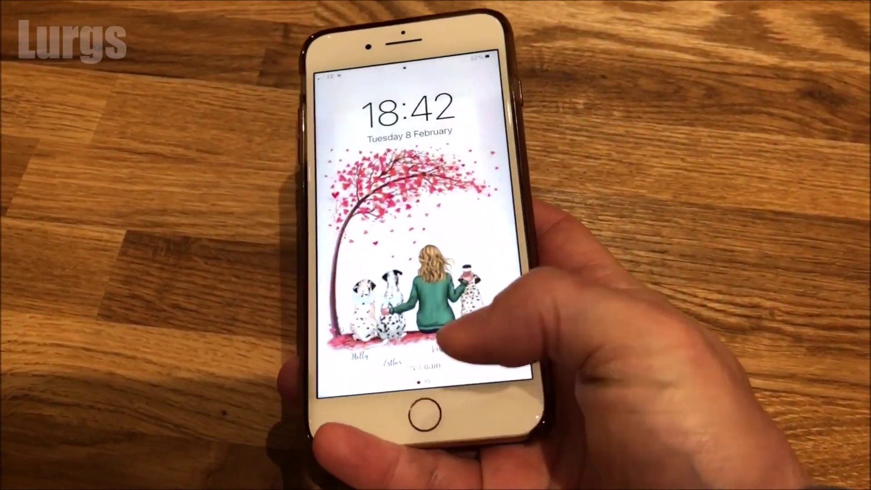
Unlock the iPhone with its passcode so it can connect to the PC by cable.
drag(448, 331, 501, 292)
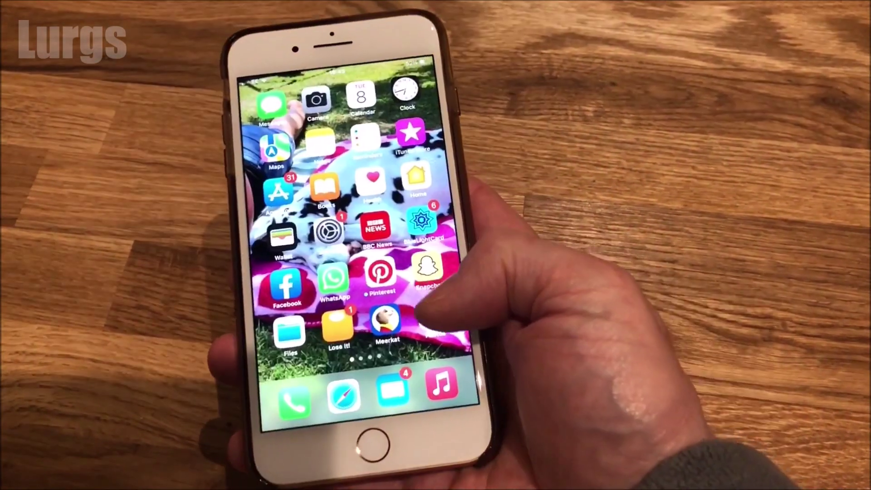
click(399, 317)
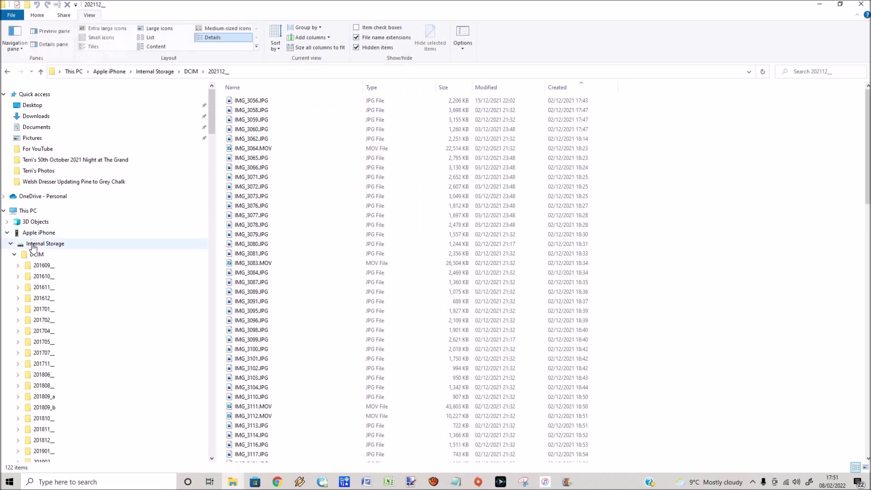
Open Apple iPhone > Internal Storage > DCIM > 202201_ to list its 24 photos and videos.
drag(214, 111, 209, 216)
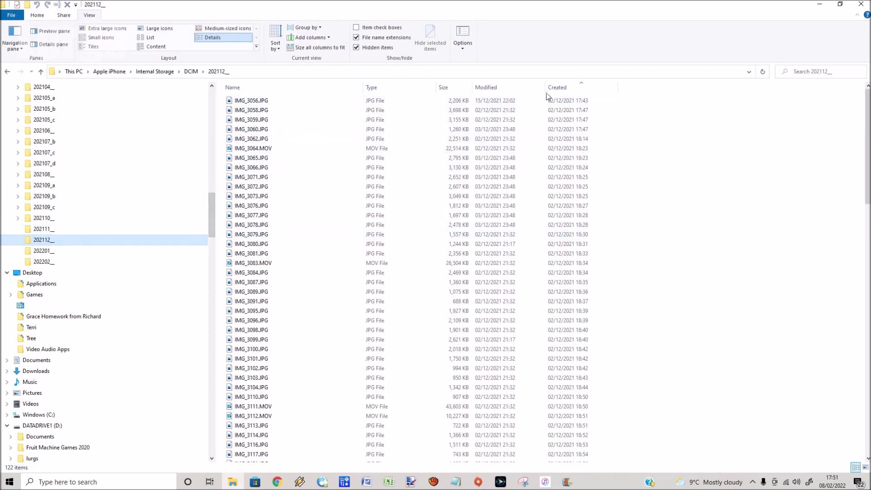
drag(868, 149, 868, 400)
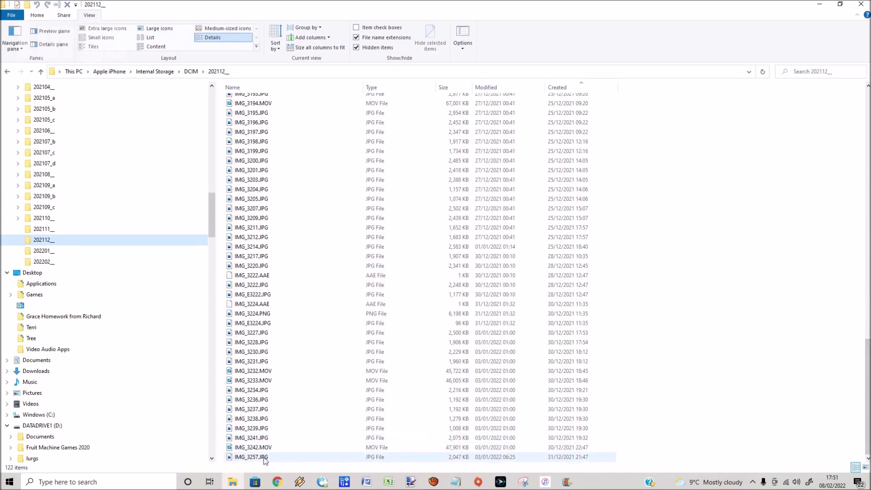
click(44, 251)
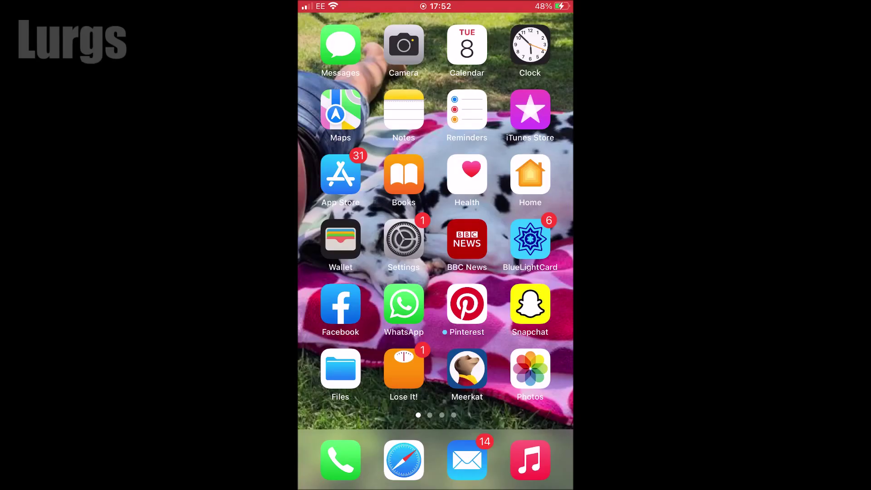
click(530, 369)
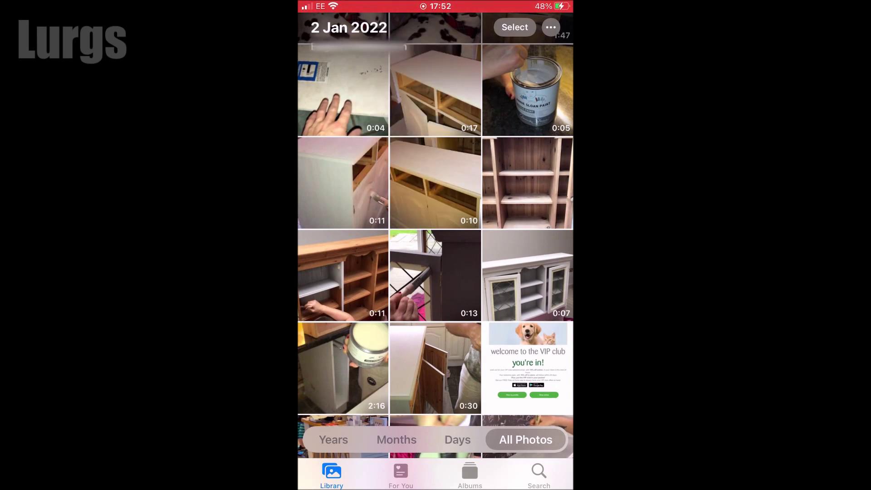
scroll(436, 236, up, 3)
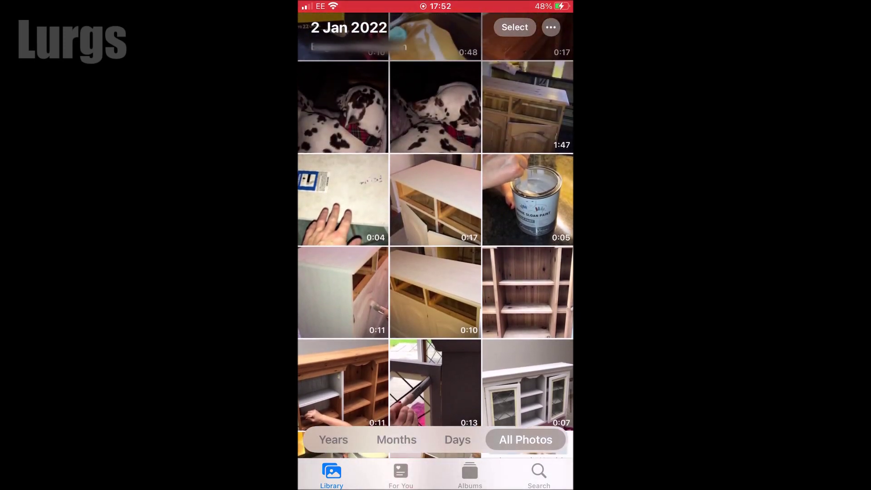
scroll(436, 236, up, 2)
scroll(435, 236, down, 4)
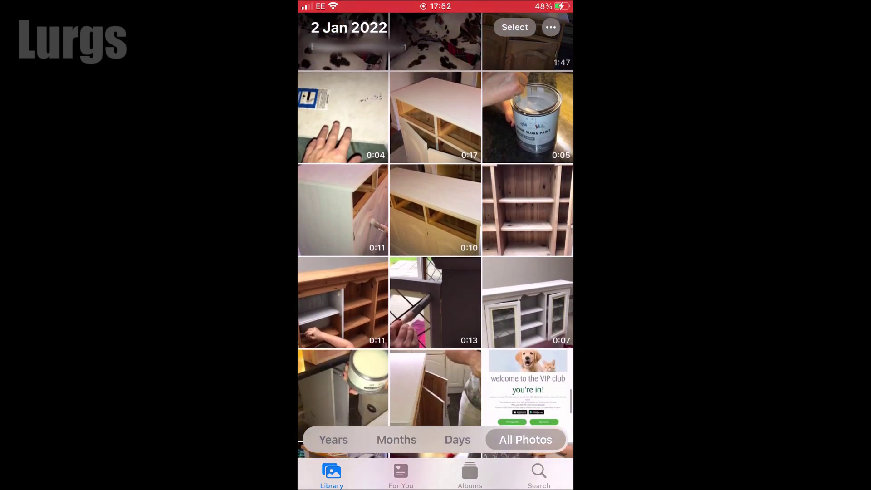
scroll(436, 236, down, 1)
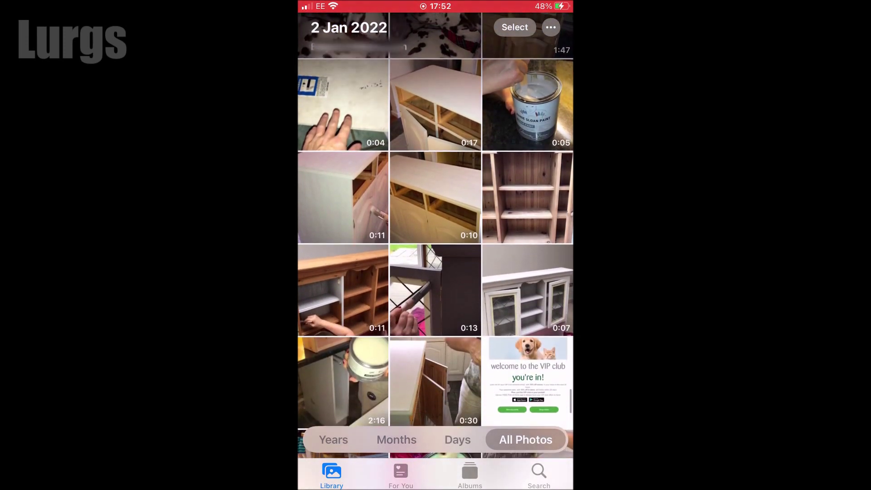
click(435, 291)
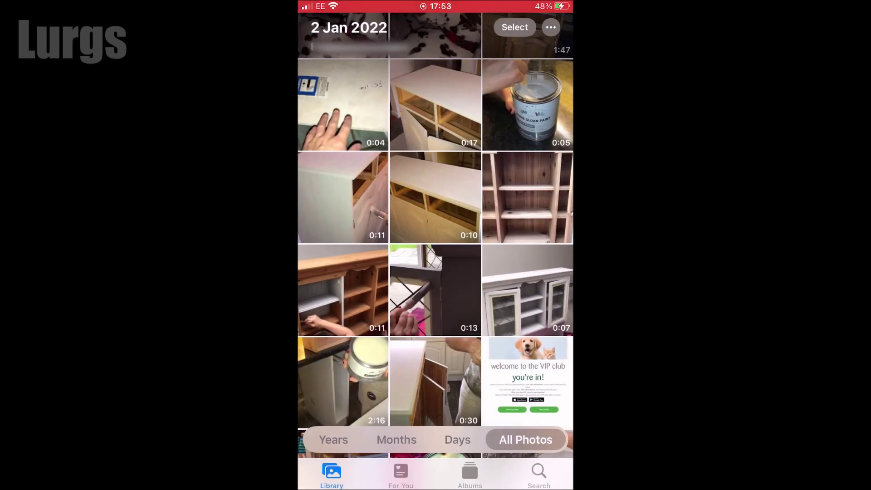
key(Home)
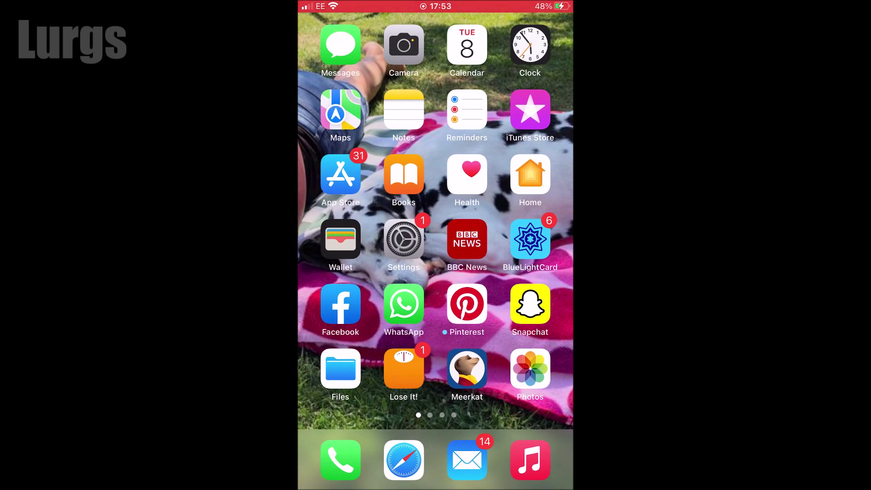
In iPhone Settings > Photos, choose Download and Keep Originals.
click(403, 239)
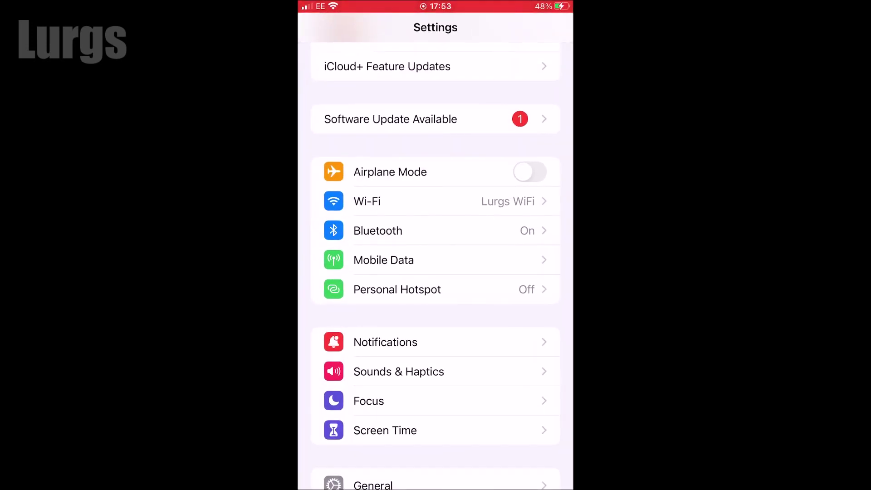
scroll(436, 266, down, 10)
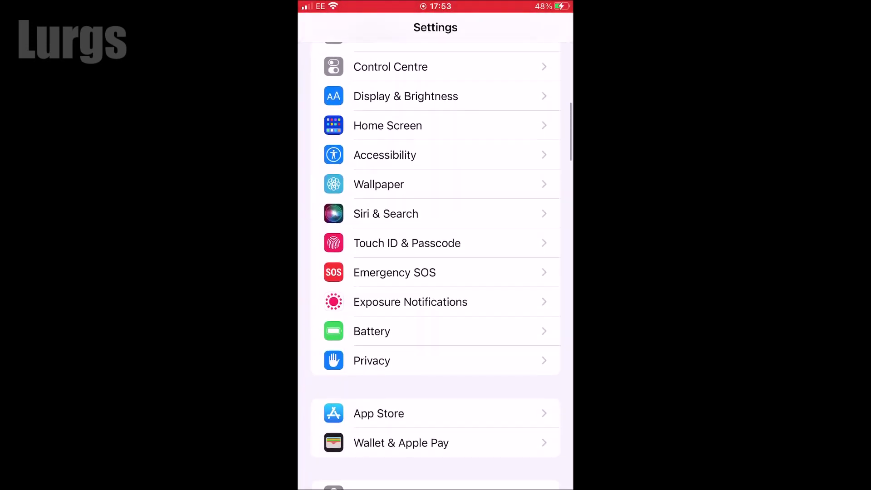
scroll(436, 266, down, 8)
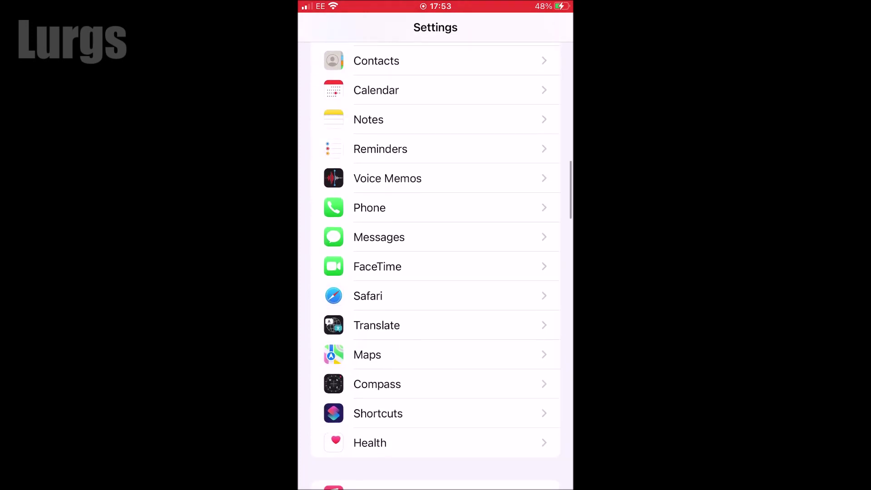
scroll(436, 266, down, 6)
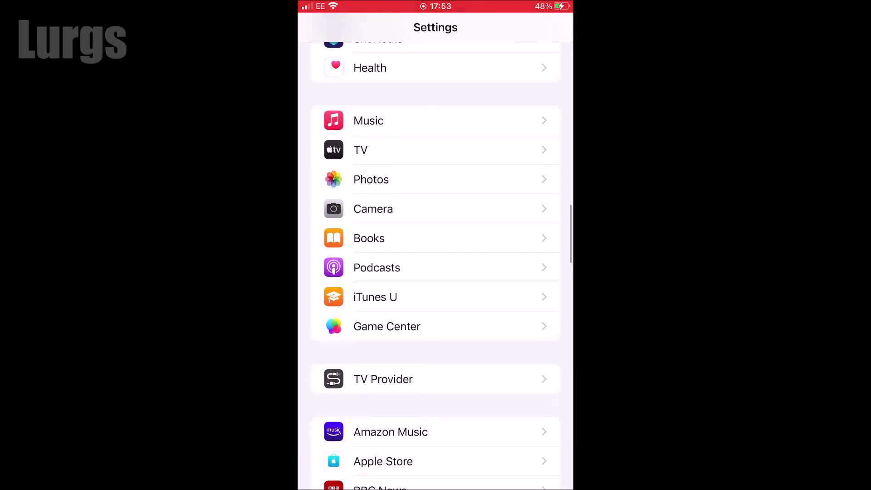
click(371, 179)
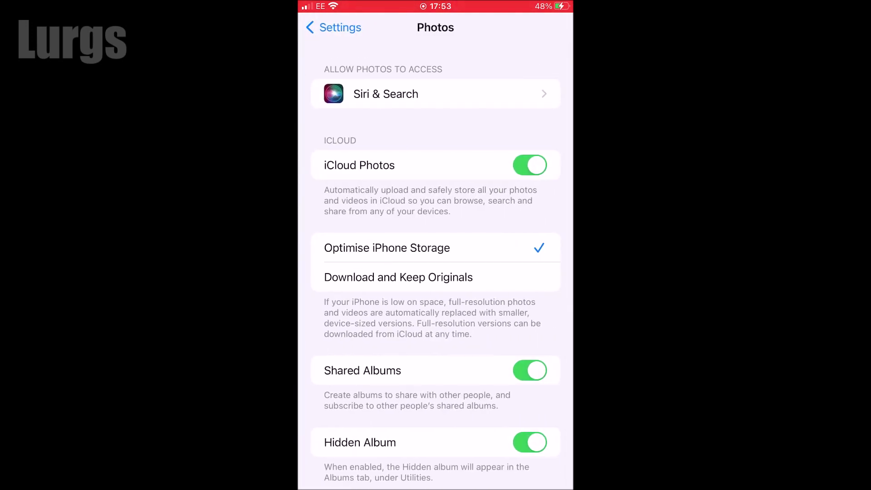
click(399, 278)
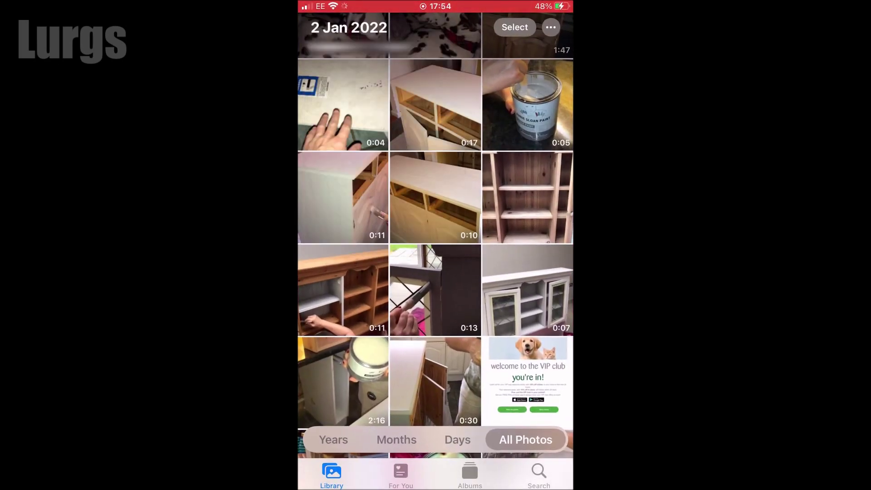
scroll(436, 245, up, 2)
scroll(435, 245, down, 1)
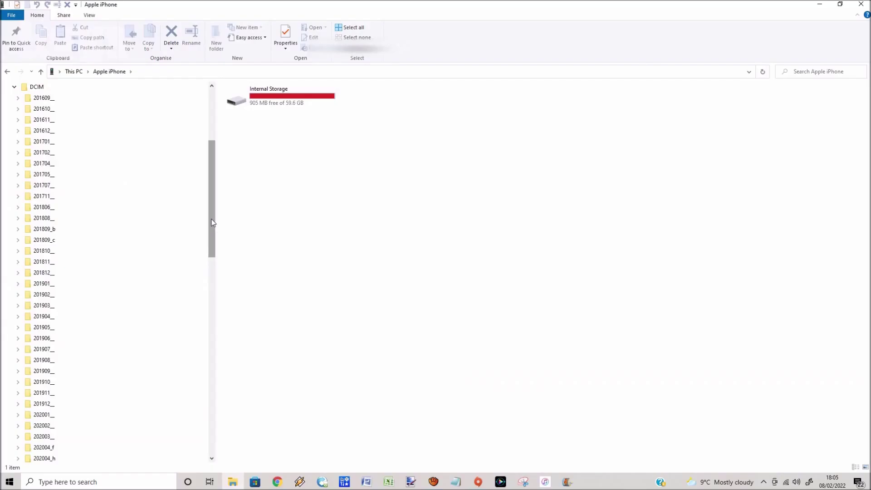
Show the 202201_ folder in Details view sorted by creation date.
drag(213, 225, 213, 429)
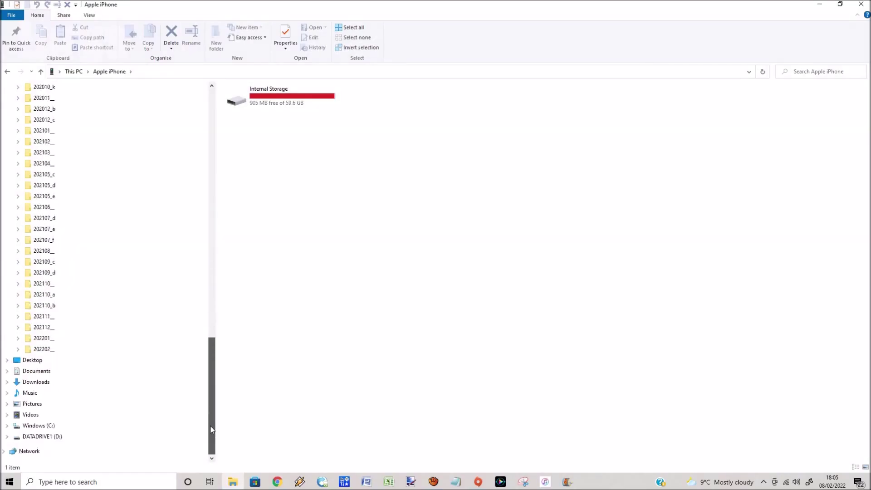
click(41, 349)
click(40, 338)
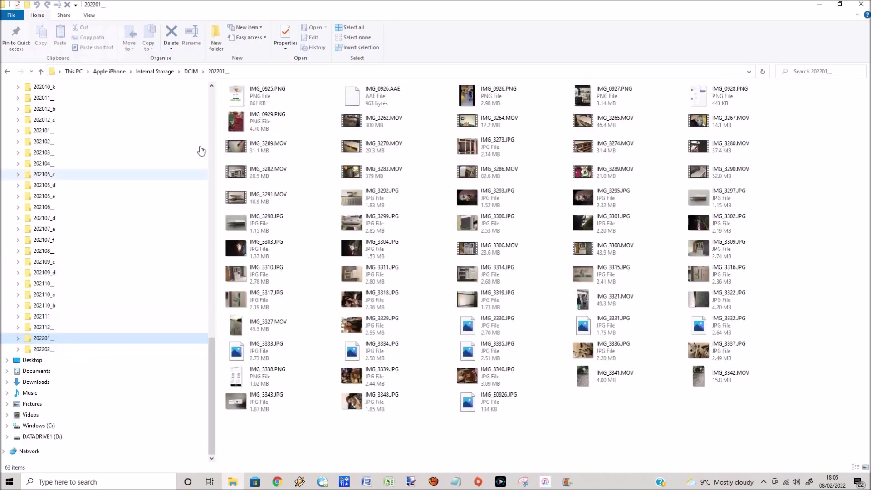
click(90, 16)
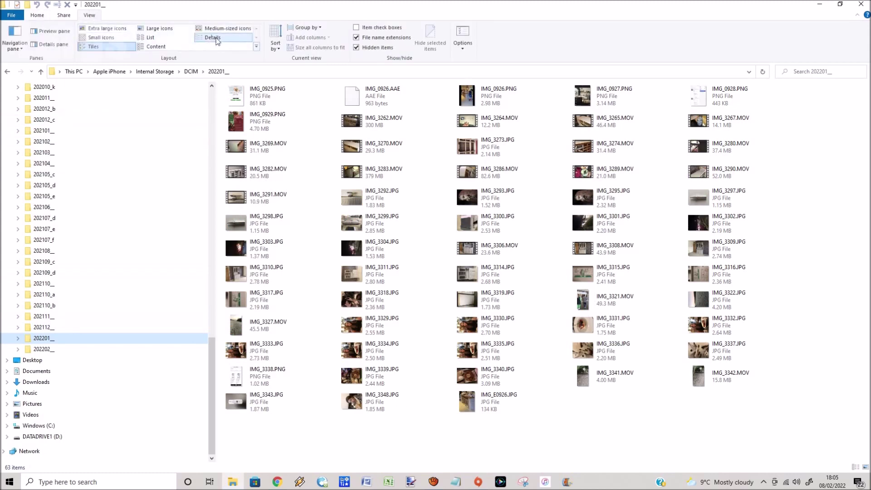
click(213, 37)
click(573, 89)
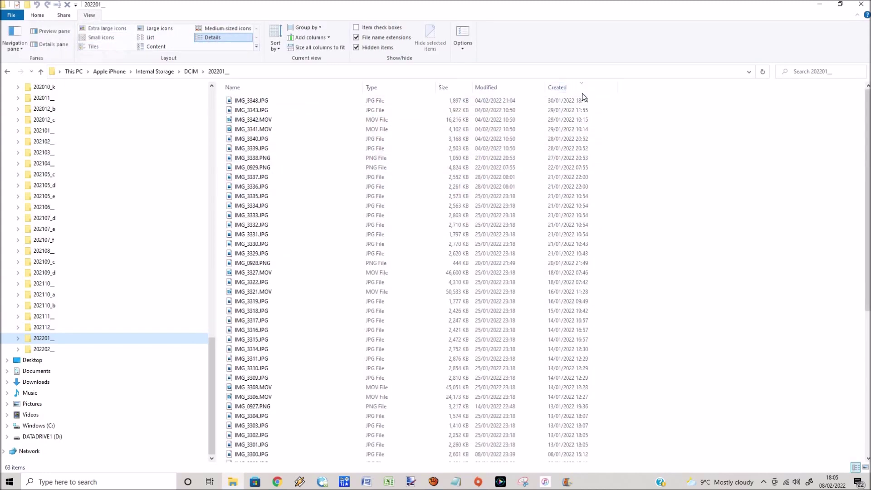
drag(868, 114, 868, 256)
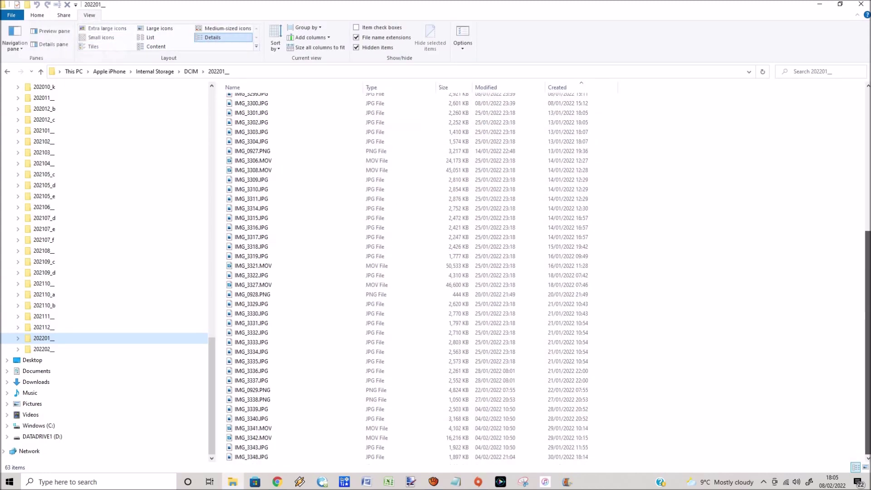
Open the 202112__ folder in Details view, sort by Created, and scroll to the bottom.
click(44, 328)
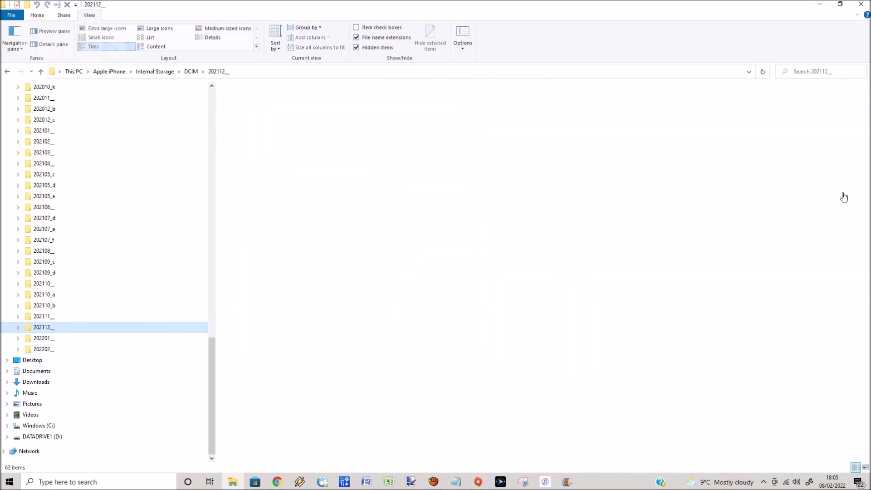
click(212, 37)
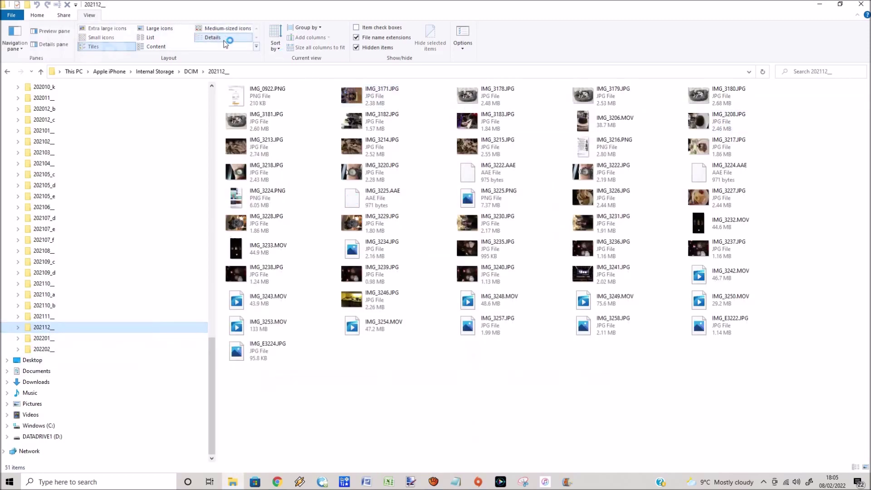
drag(868, 130, 868, 413)
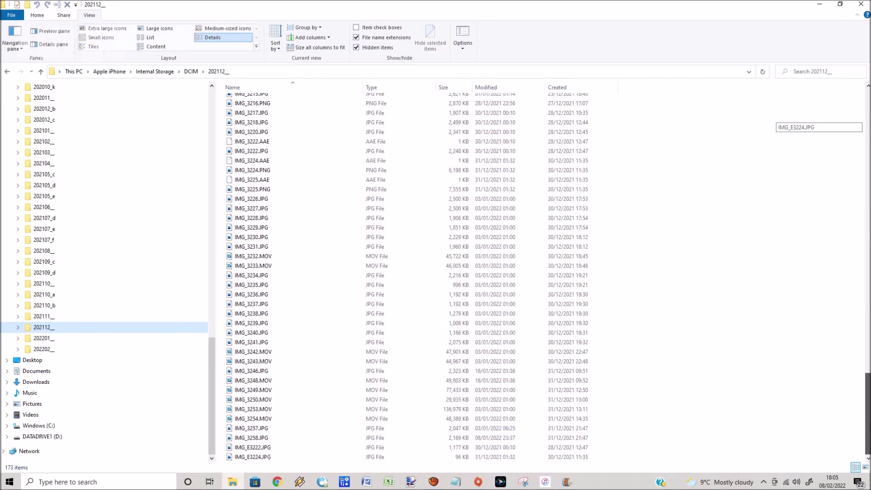
click(567, 86)
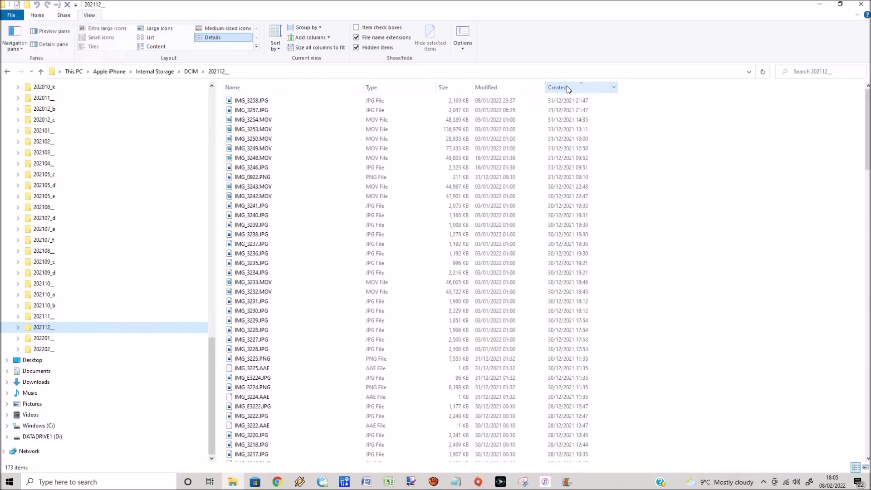
drag(867, 129, 868, 413)
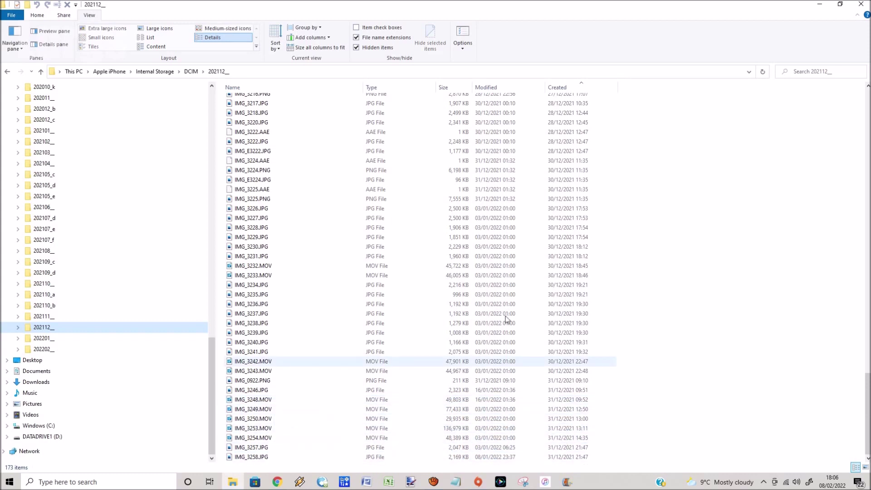
In Extra large icons view, select IMG_3246 through IMG_3254 and cut them.
click(107, 28)
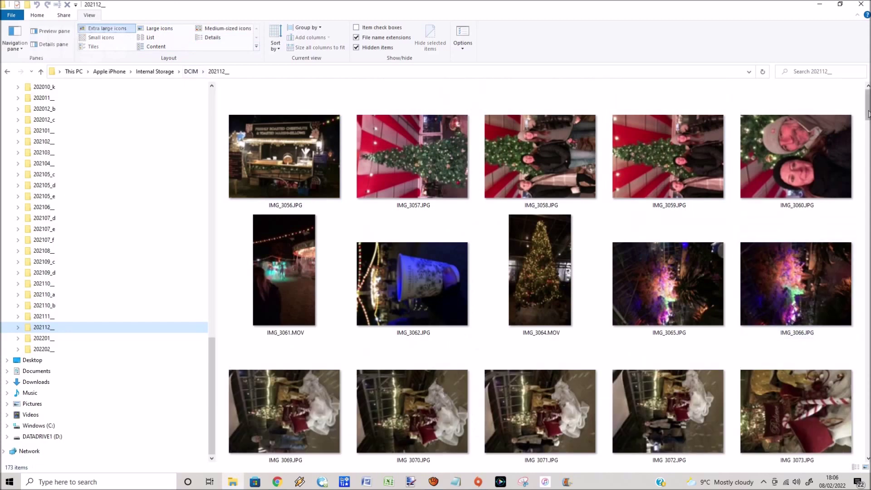
scroll(726, 363, down, 20)
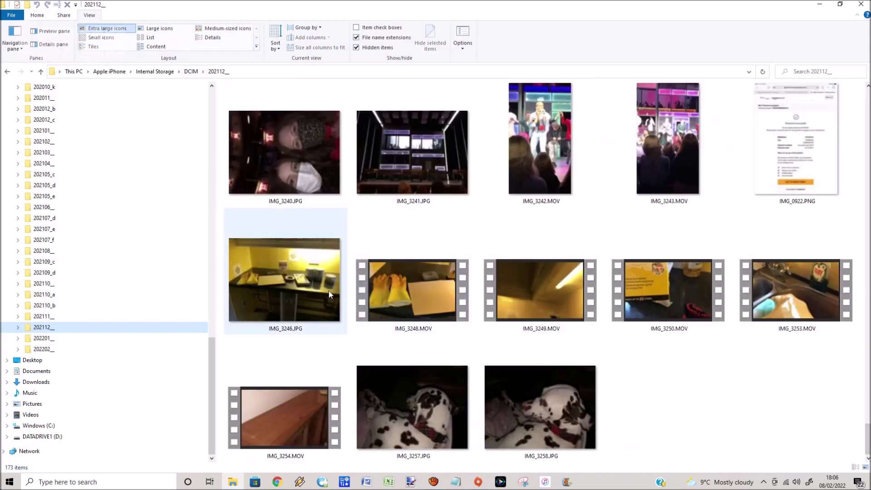
click(399, 294)
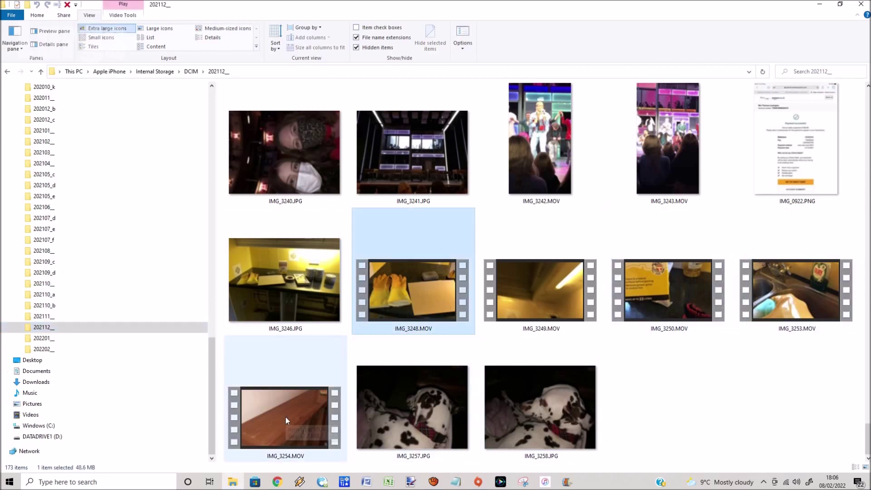
click(282, 280)
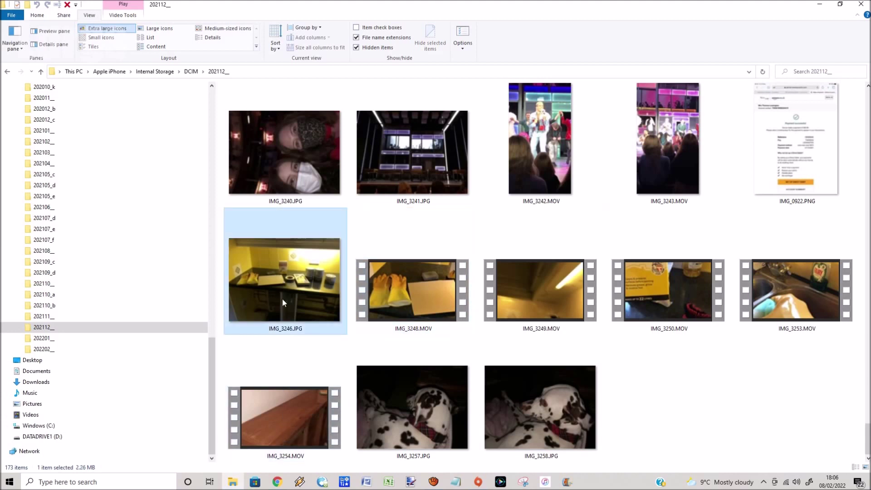
shift+click(516, 301)
shift+click(670, 291)
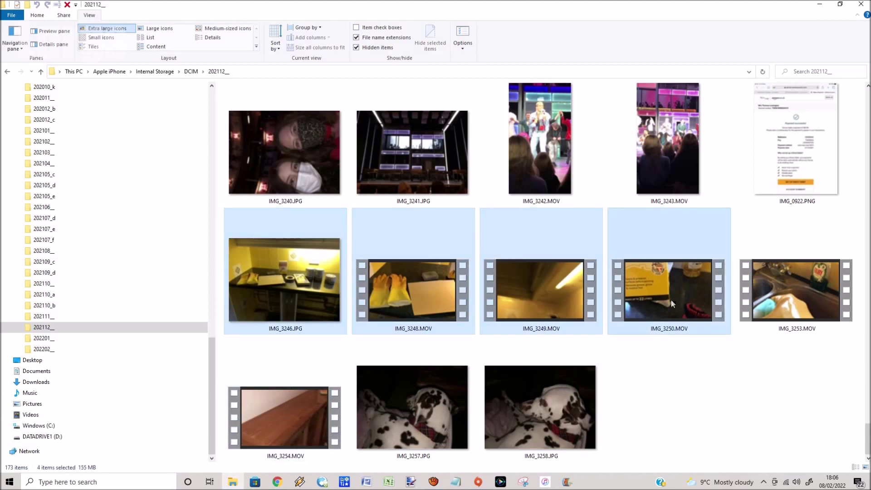
shift+click(797, 291)
shift+click(290, 405)
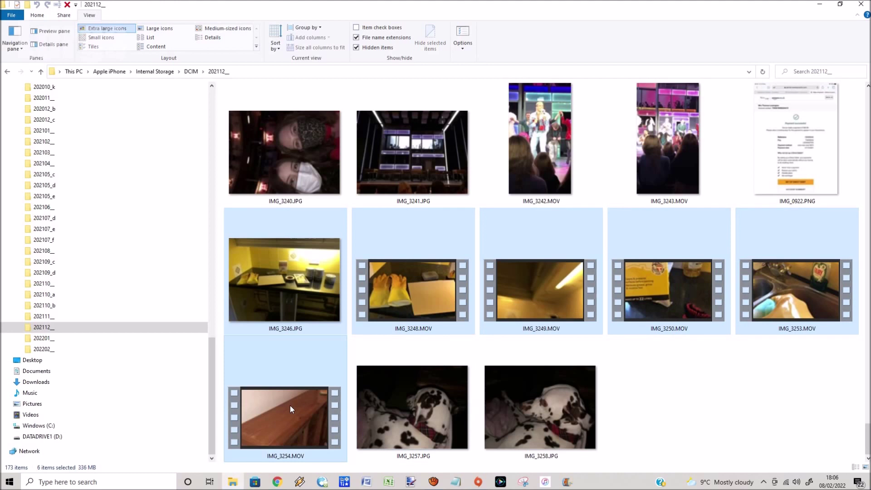
right_click(290, 405)
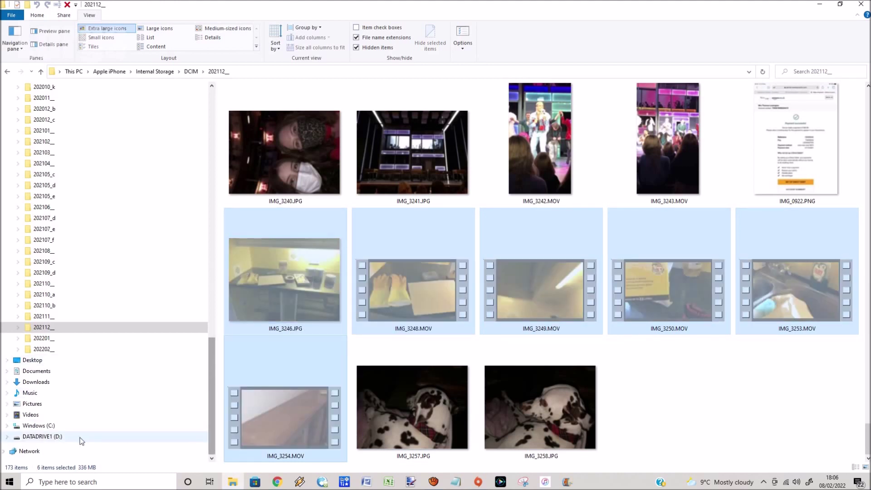
Paste the files into D:\Videos\For YouTube\AAA To Upload\Welsh Dresser Updating Pine to Grey Chalk.
click(7, 437)
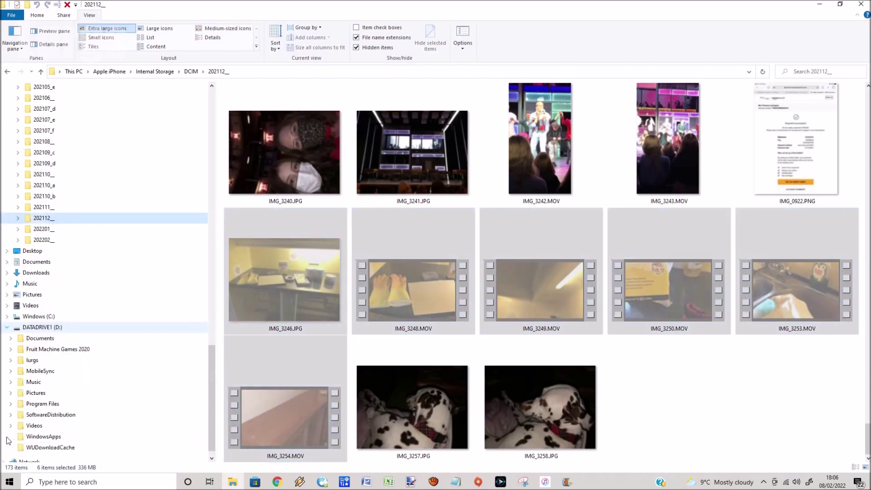
click(11, 426)
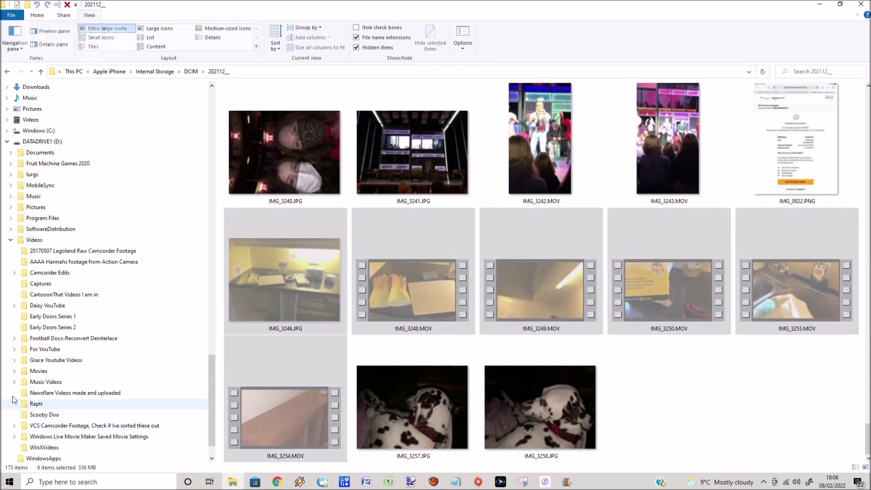
click(14, 349)
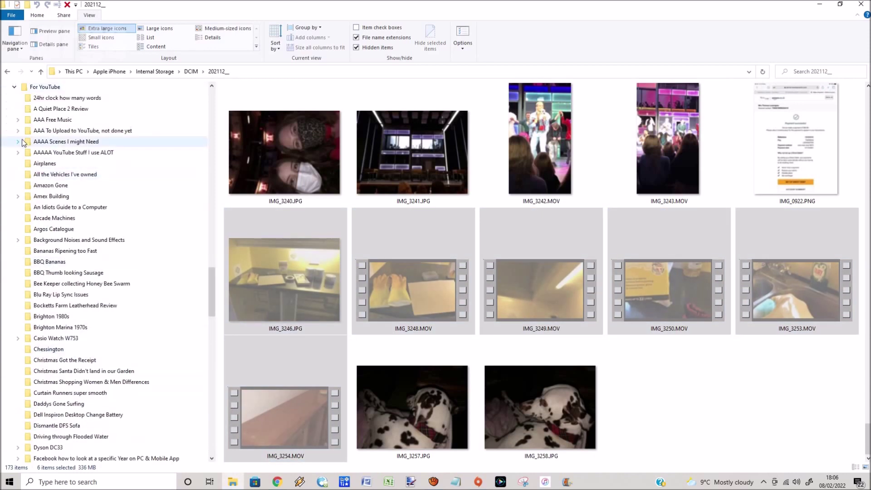
click(18, 130)
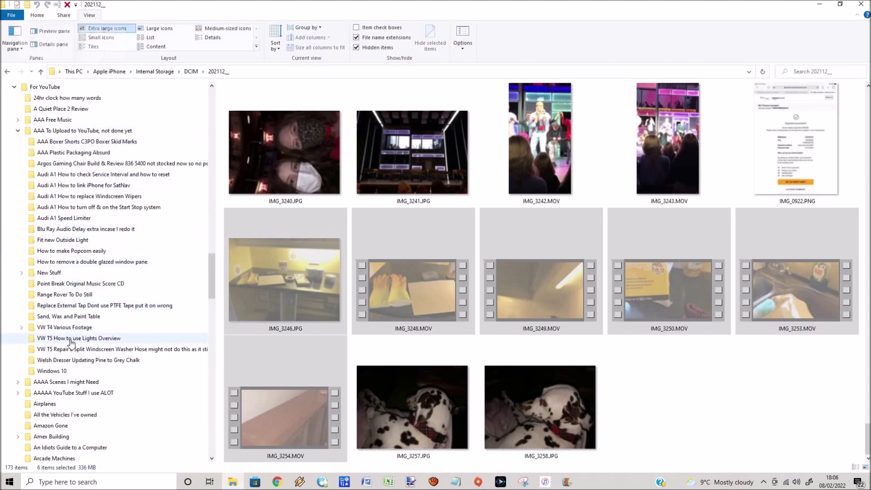
right_click(79, 359)
click(132, 301)
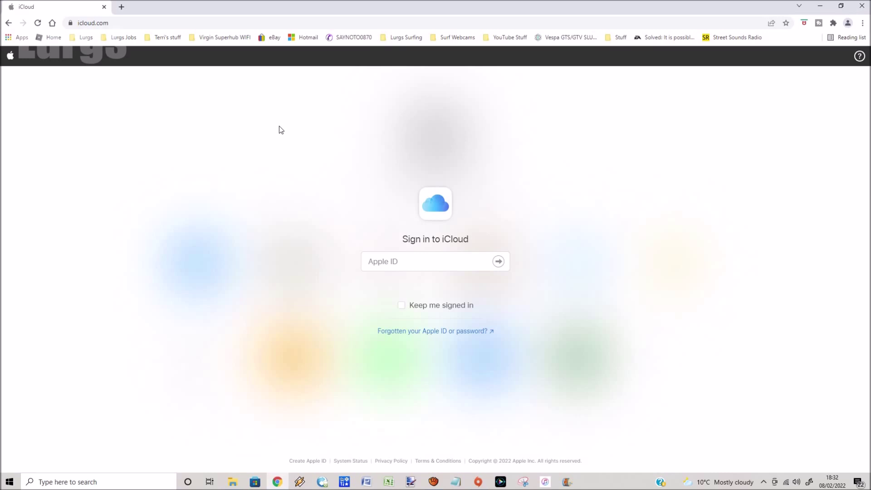
Sign in to icloud.com with the Apple ID, account password and two-factor verification code.
click(410, 261)
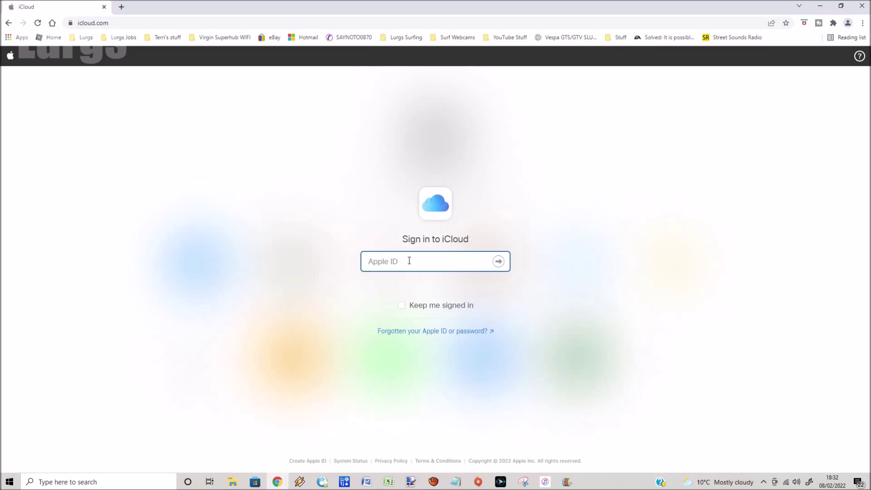
text(...)
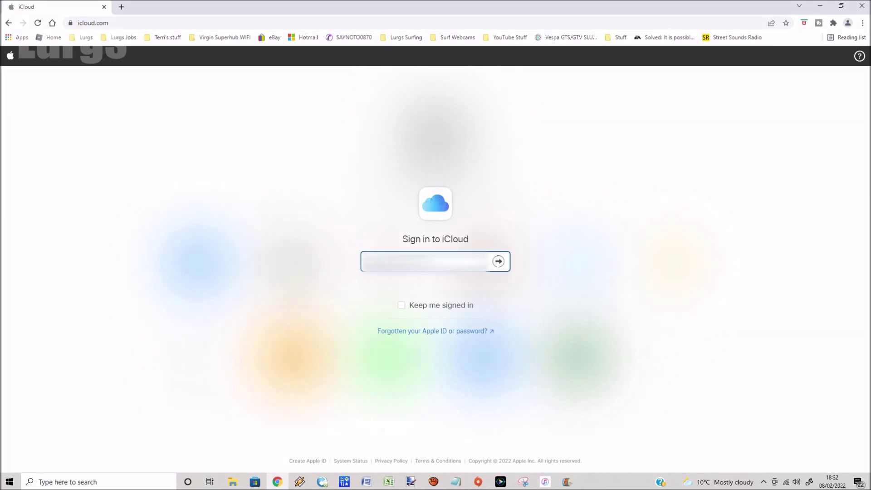
text(...)
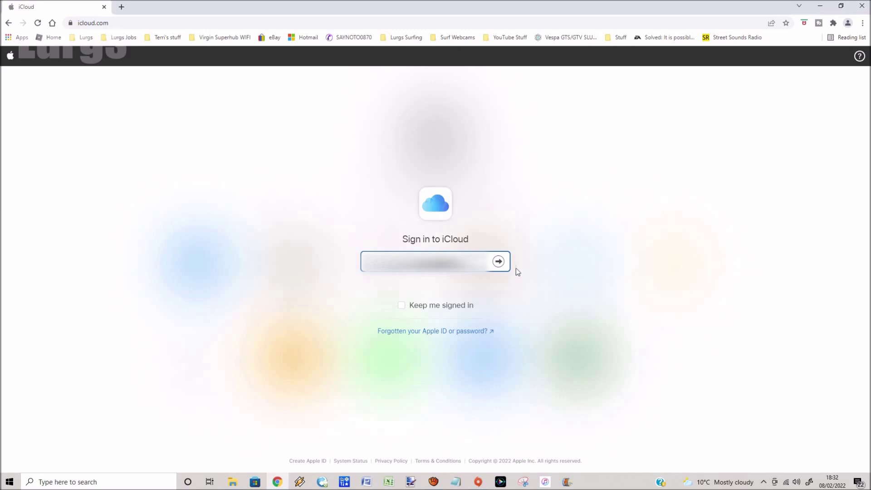
click(499, 263)
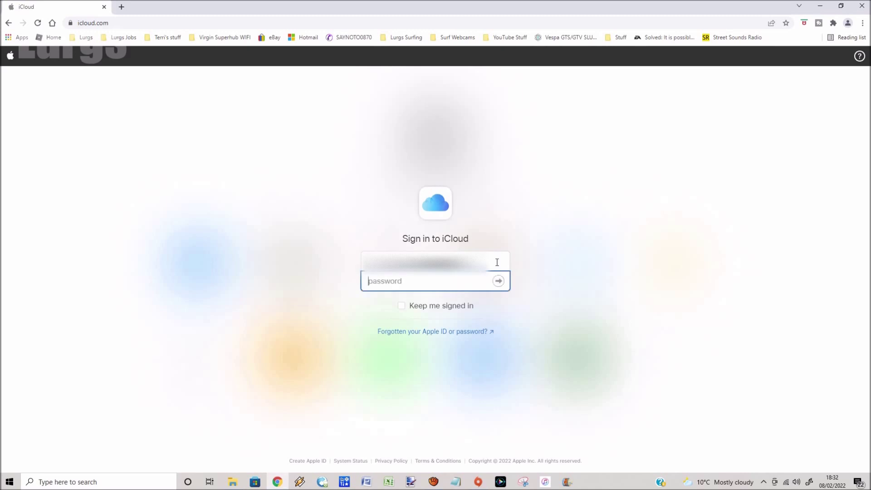
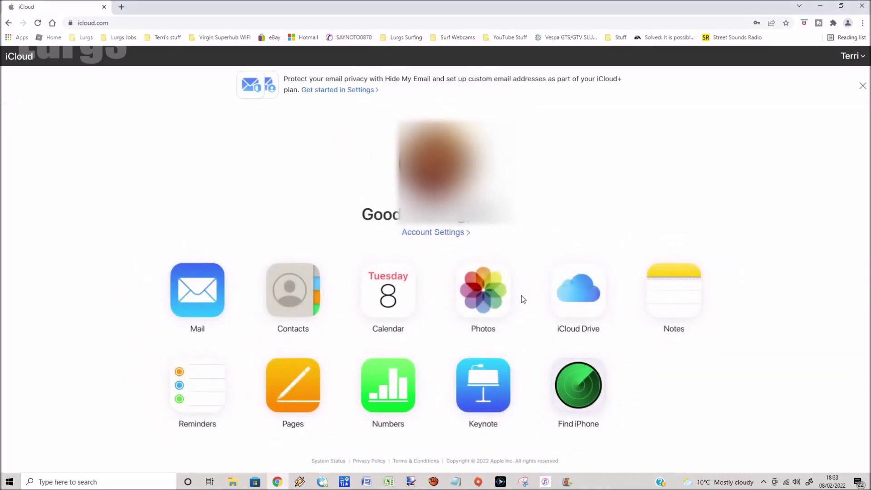
Open Photos from the iCloud home page to load the 5,027-item library.
click(484, 299)
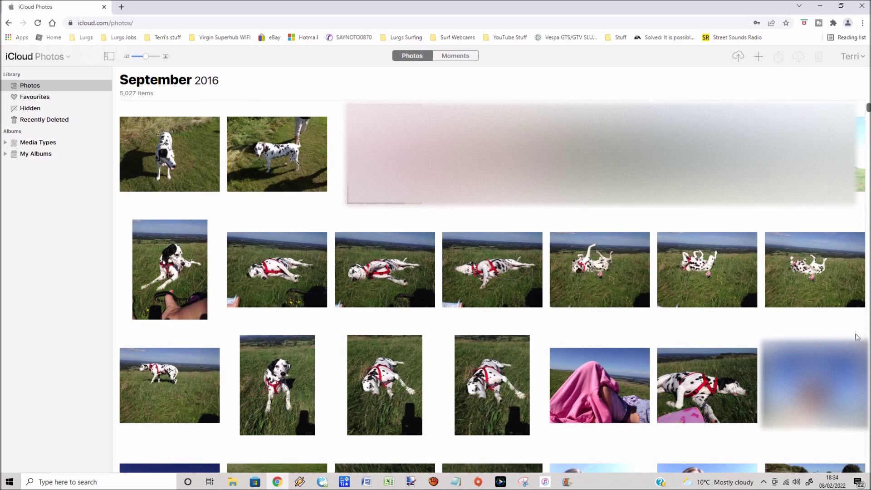
Download the full-resolution Dalmatian photo as IMG_2869.JPG, then close the downloads bar.
click(281, 380)
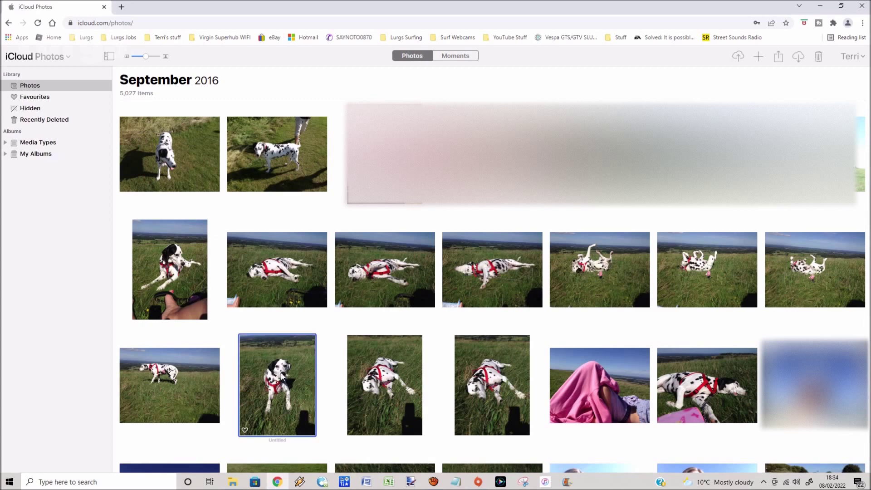
right_click(281, 374)
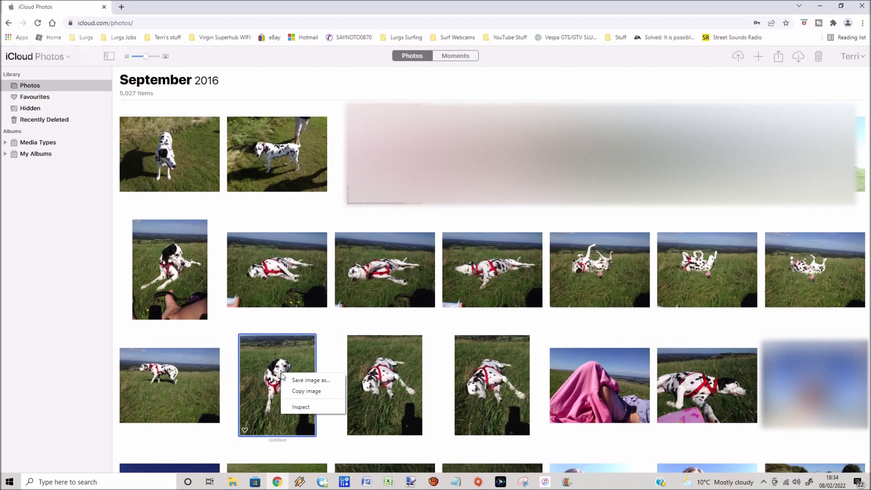
click(311, 380)
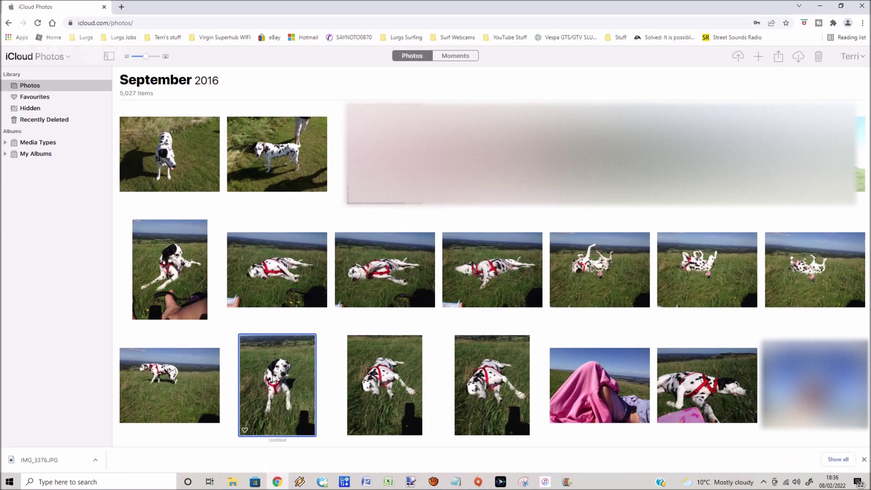
double_click(279, 364)
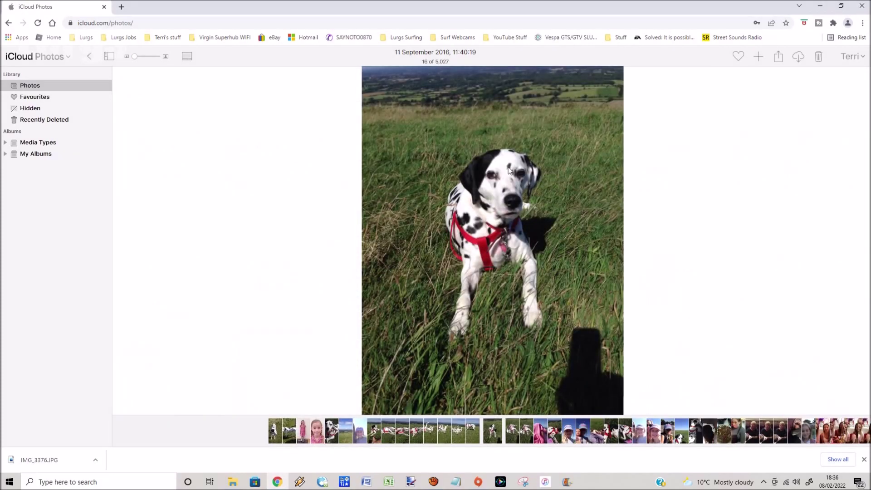
click(799, 58)
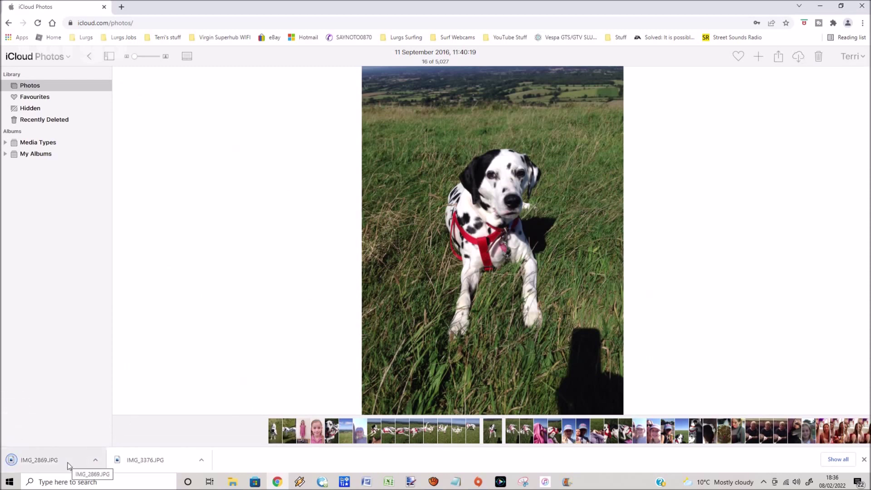
click(864, 459)
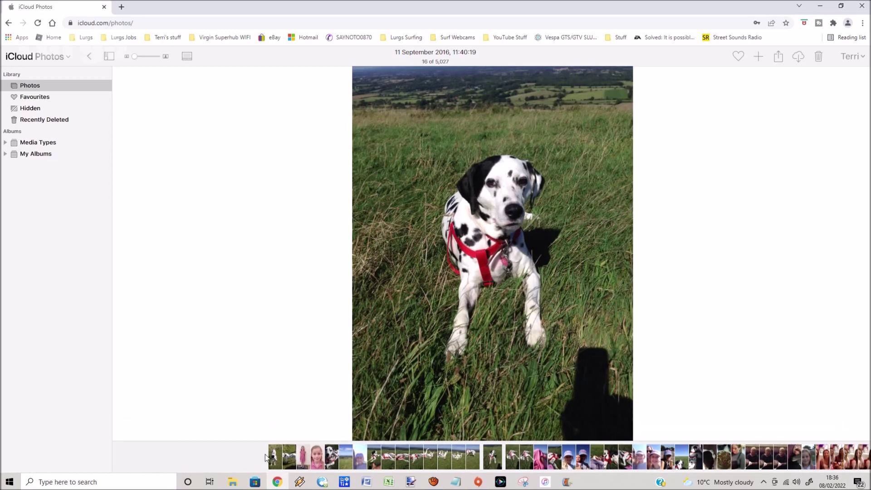
Open the PC's Downloads folder and refresh it so IMG_2869.JPG appears first.
click(232, 482)
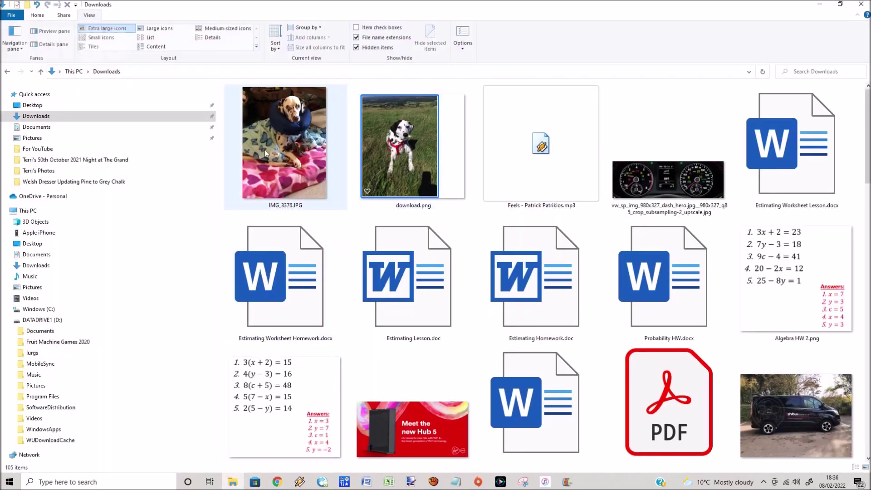
right_click(477, 106)
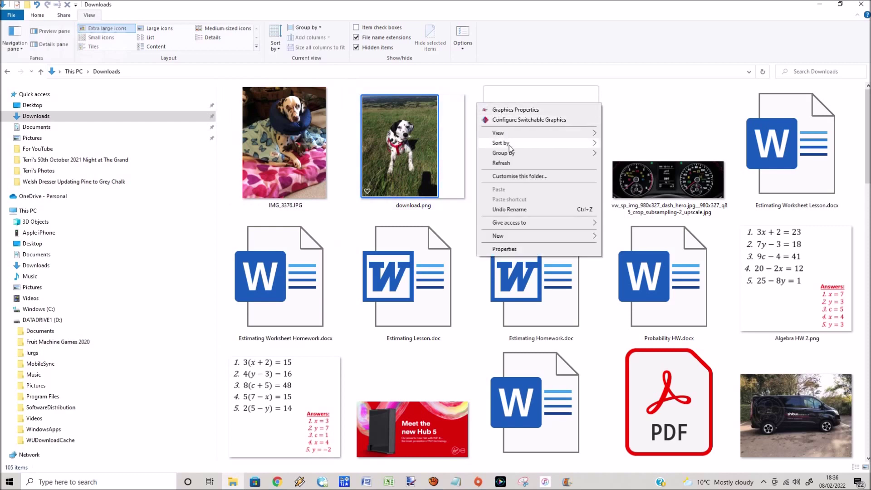
click(512, 164)
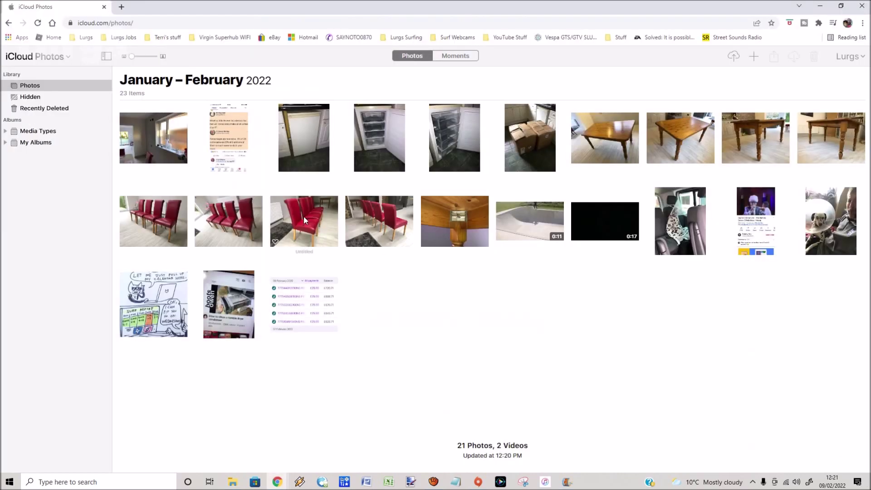
Select the red chairs, skatepark video, table and dog-in-van items and download them as iCloud Photos.zip.
click(304, 217)
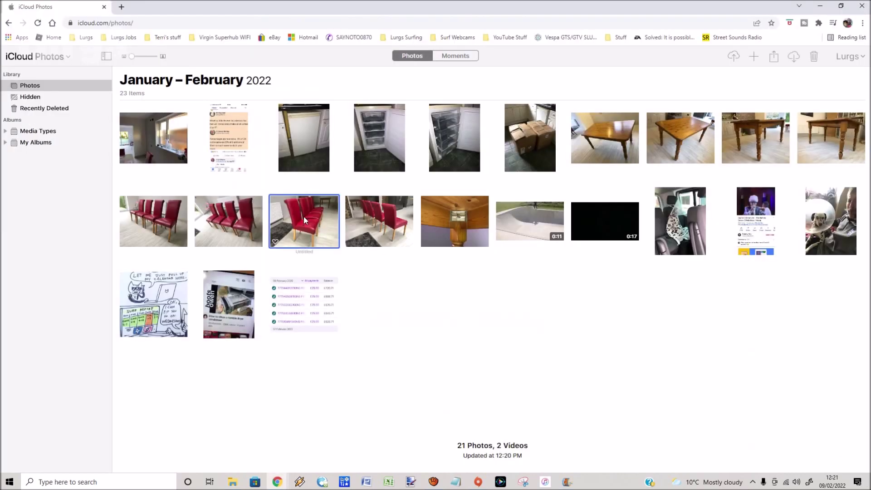
ctrl+click(536, 219)
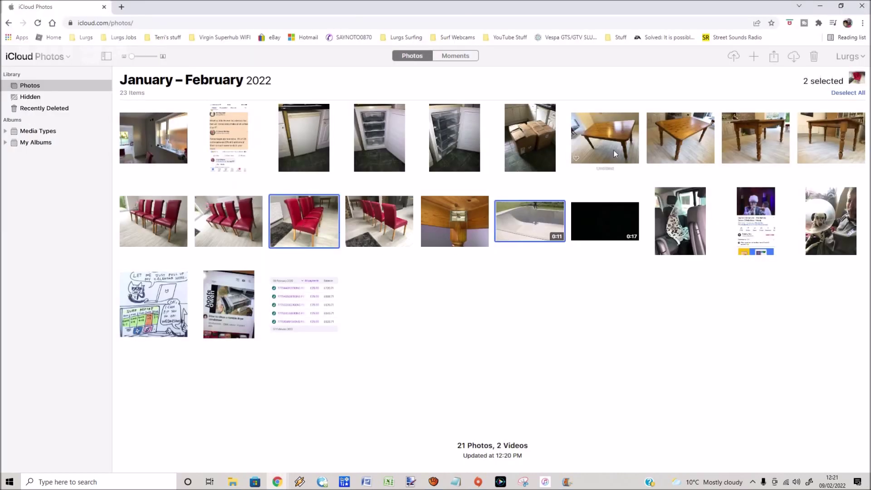
ctrl+click(677, 134)
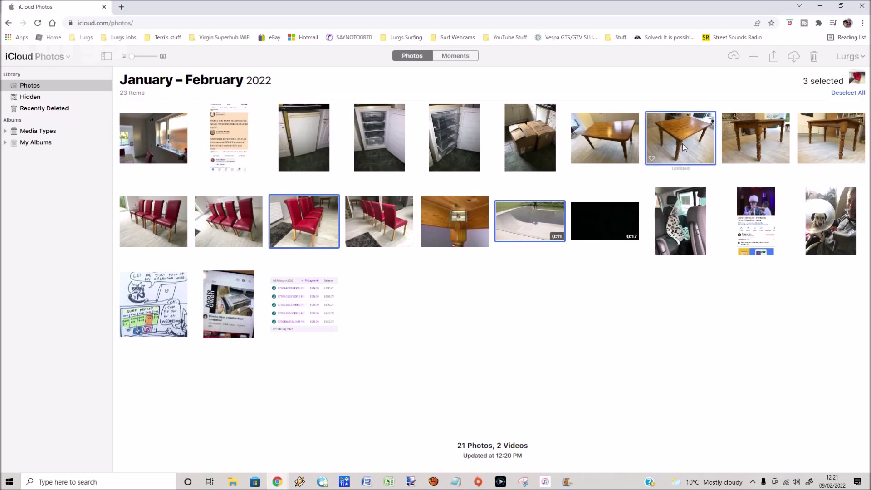
ctrl+click(684, 214)
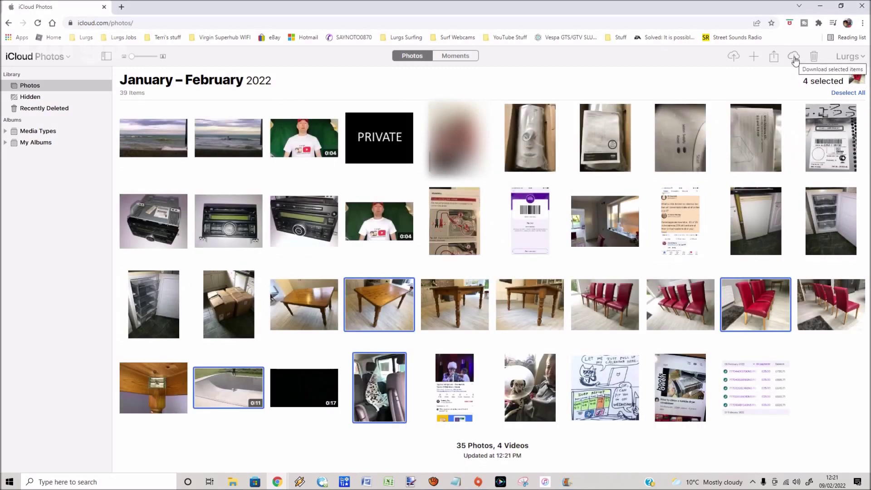
click(794, 58)
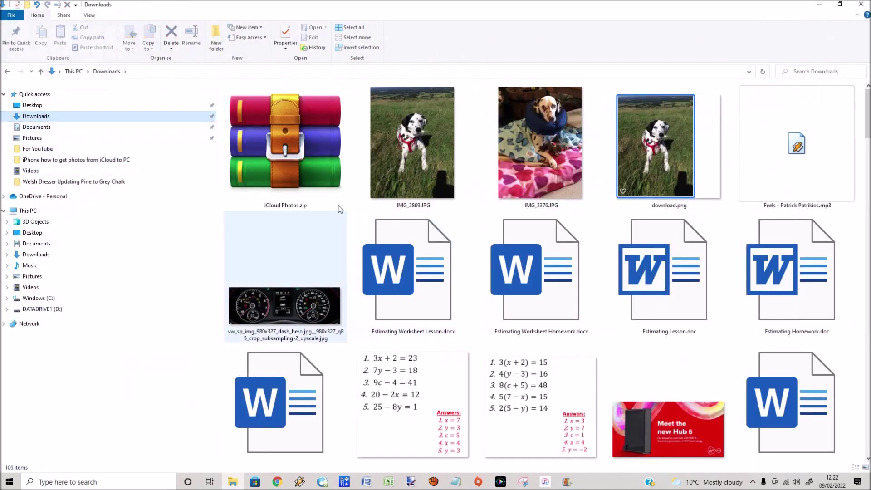
Open iCloud Photos.zip in WinRAR and extract its MP4 and three JPGs into Downloads.
double_click(295, 149)
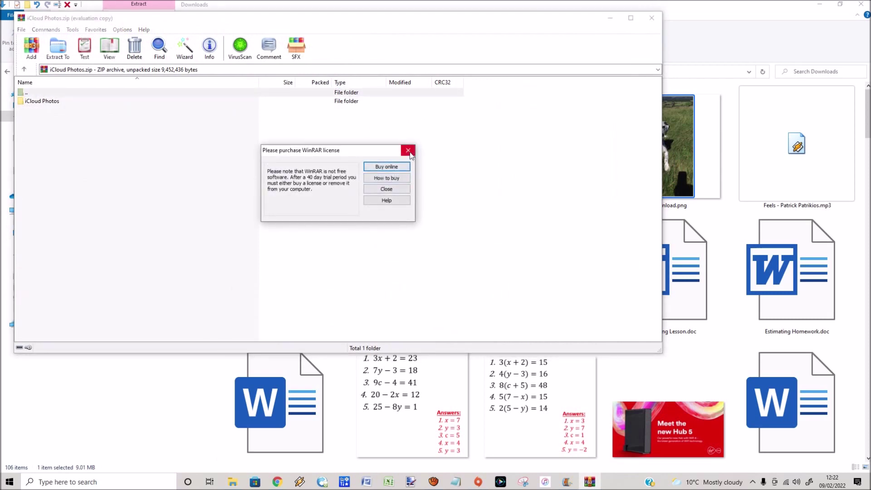
click(408, 150)
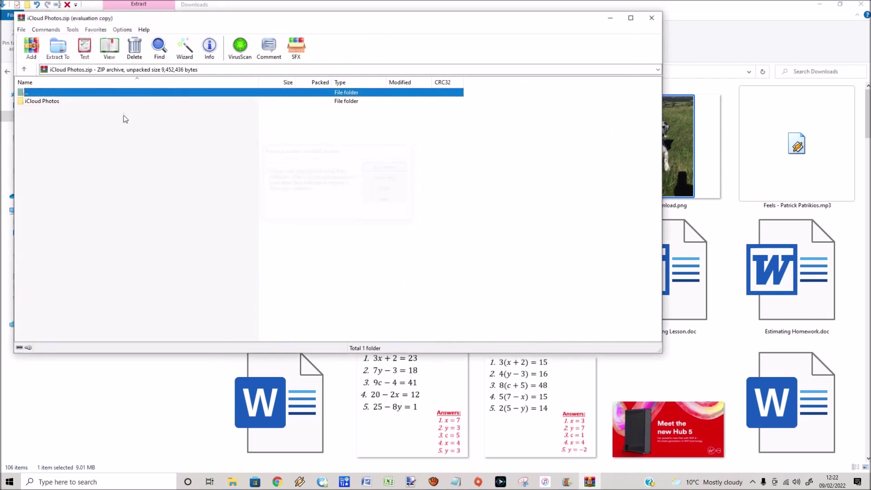
double_click(46, 102)
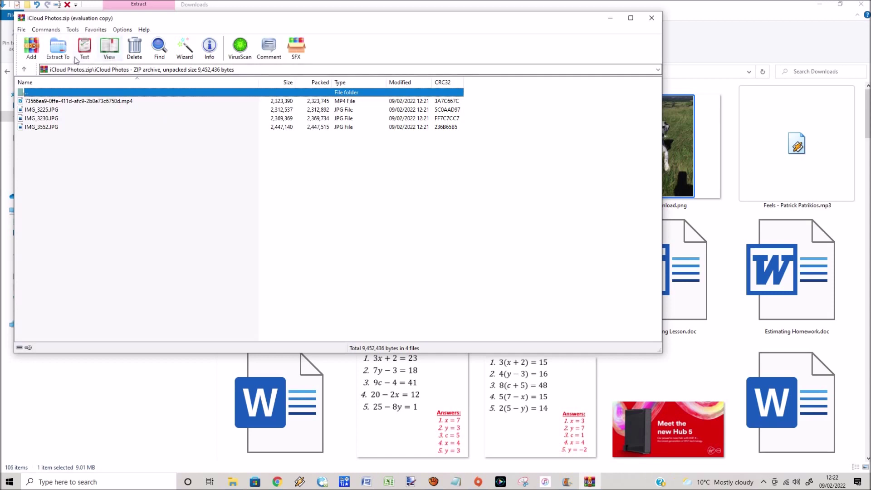
click(60, 54)
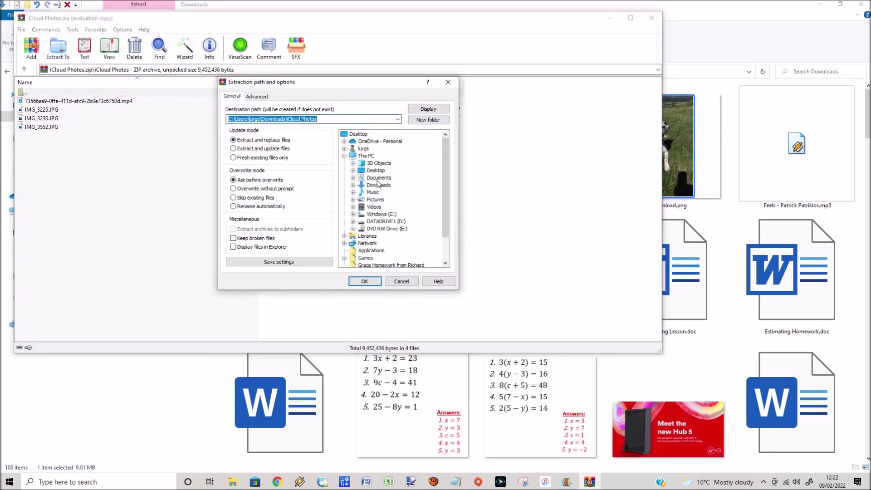
click(381, 186)
click(369, 281)
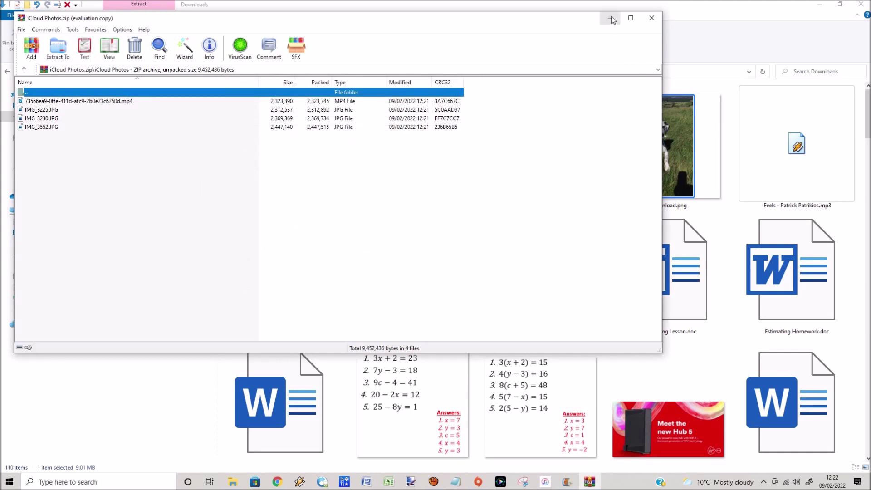
Minimize WinRAR and refresh Downloads so the extracted files appear.
click(612, 20)
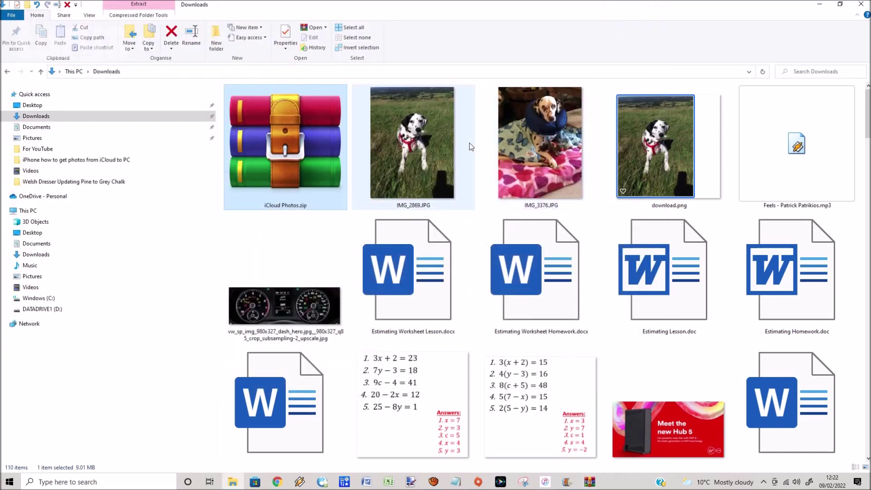
right_click(474, 146)
click(494, 203)
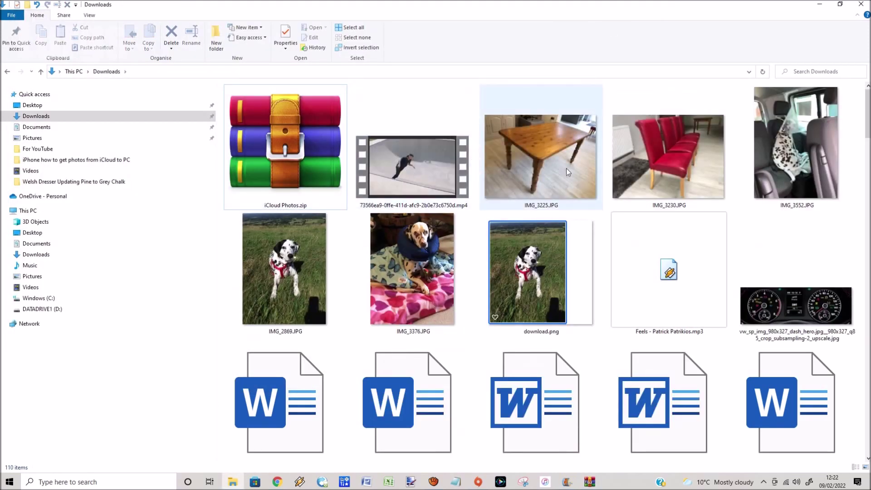
Play the extracted 11-second skatepark MP4, then exit full screen and close the player.
mouse_move(778, 169)
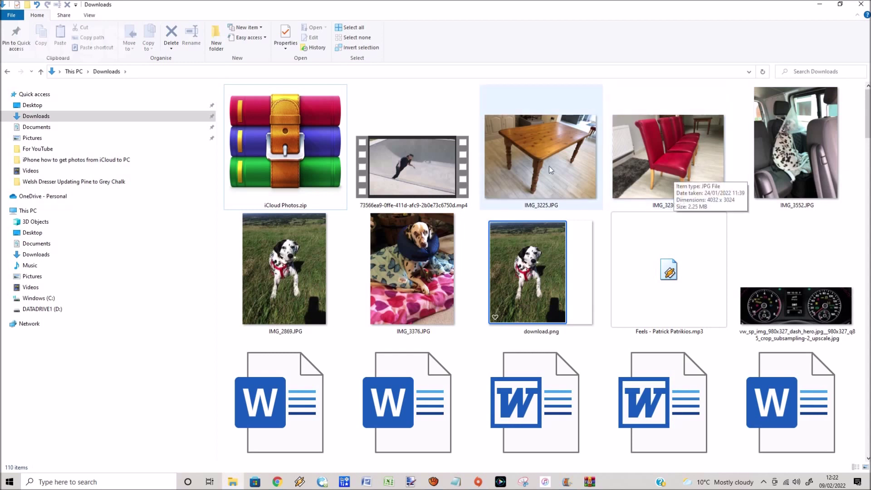
mouse_move(539, 170)
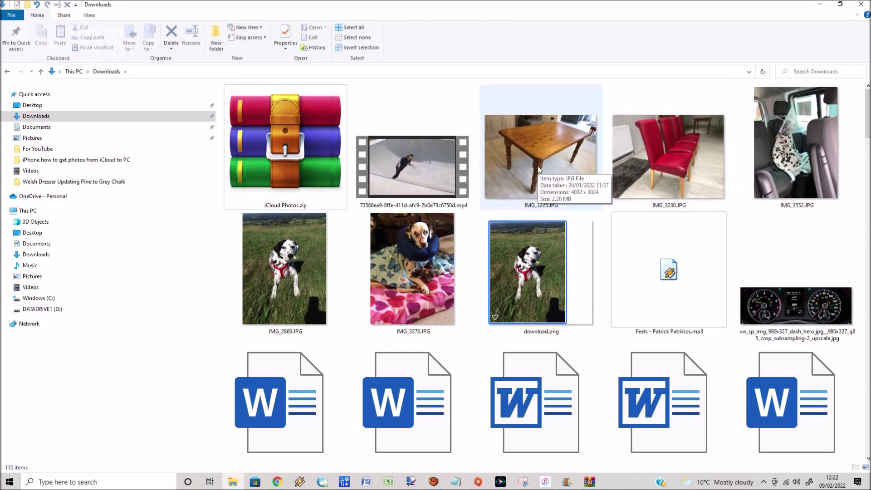
mouse_move(407, 170)
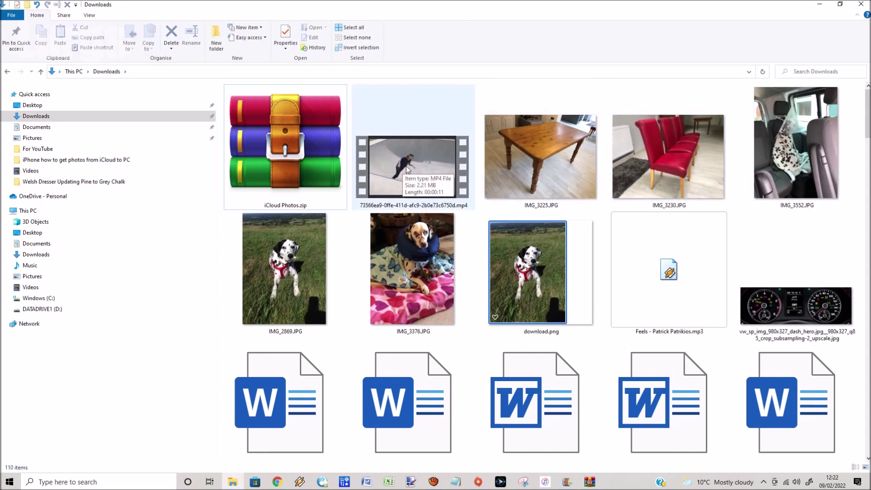
double_click(406, 167)
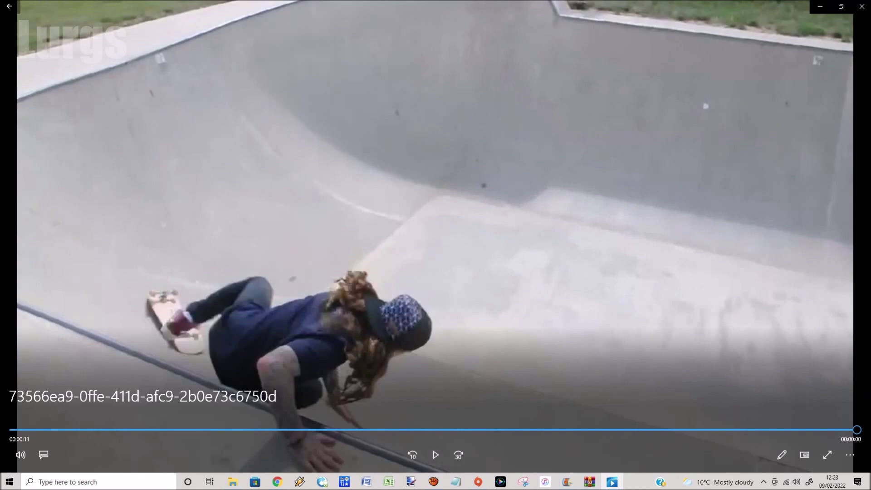
key(Escape)
click(861, 4)
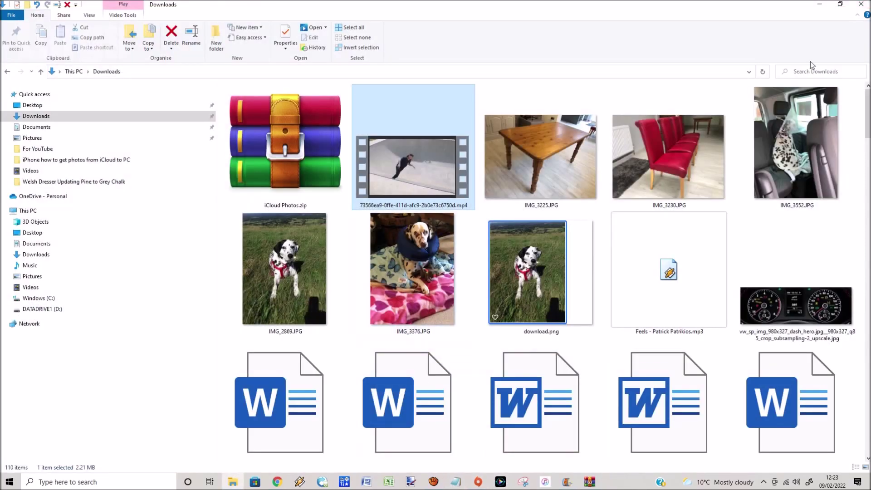
Return to iCloud Photos and choose Sign Out from the account menu.
click(822, 5)
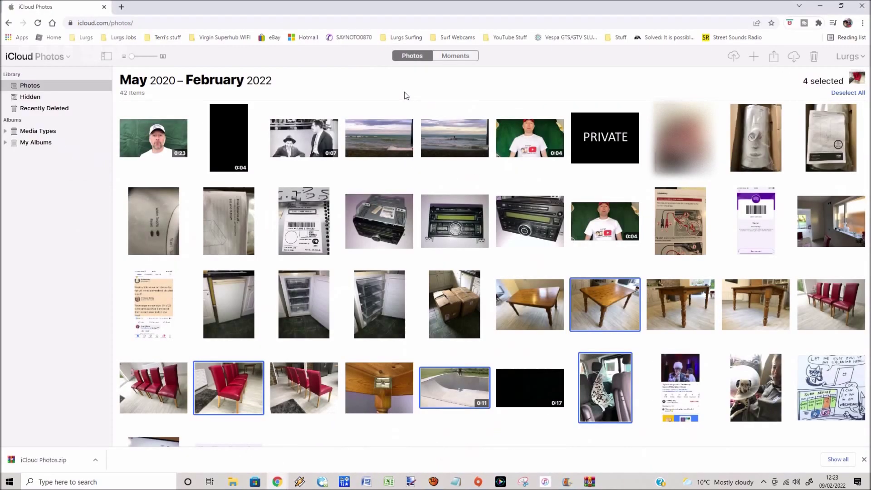
click(848, 56)
click(799, 131)
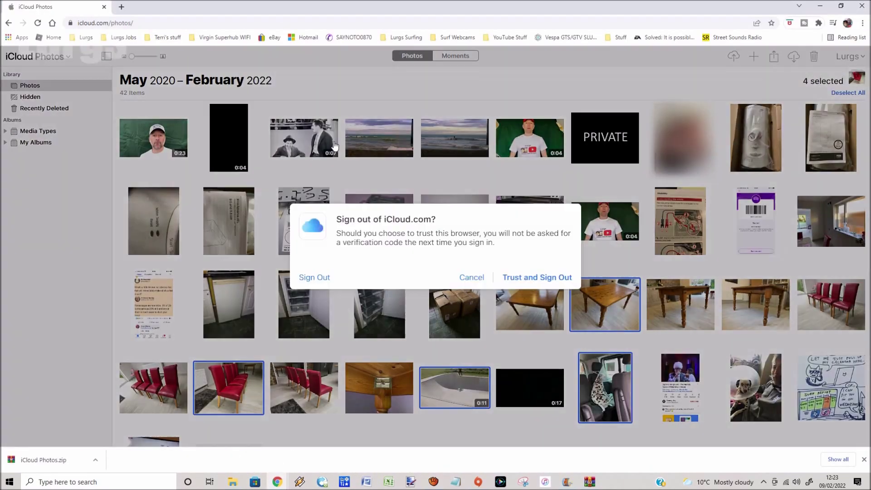